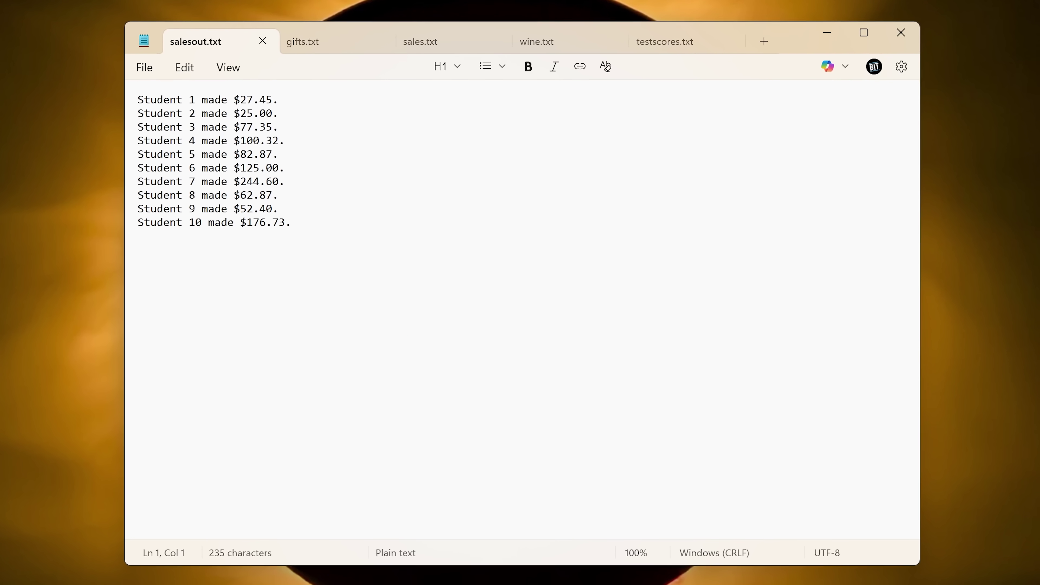
- Browse gifts, sales, wine and testscores, then move testscores.txt into second place and show gifts.txt
click(319, 45)
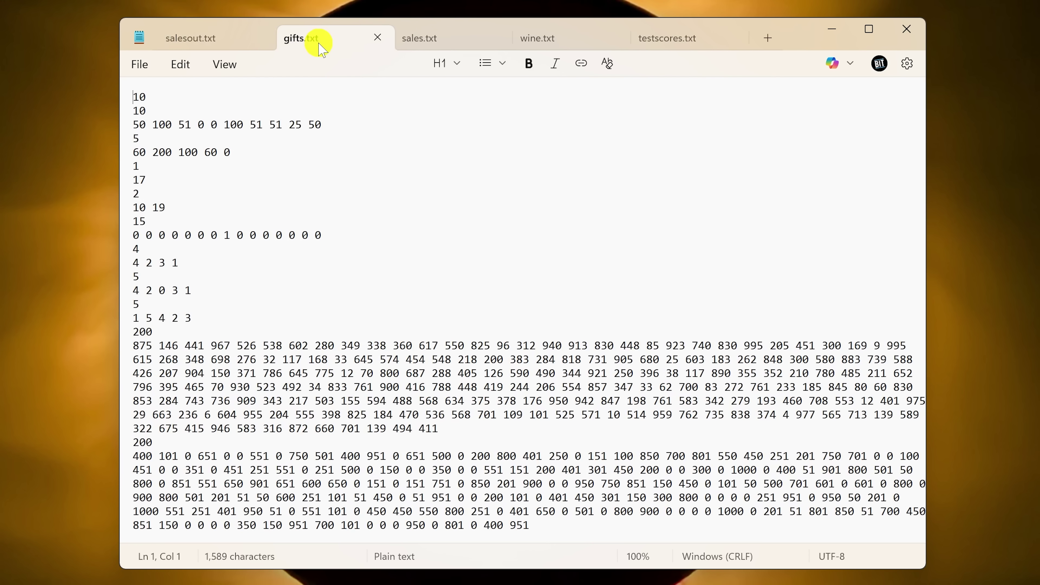
click(439, 46)
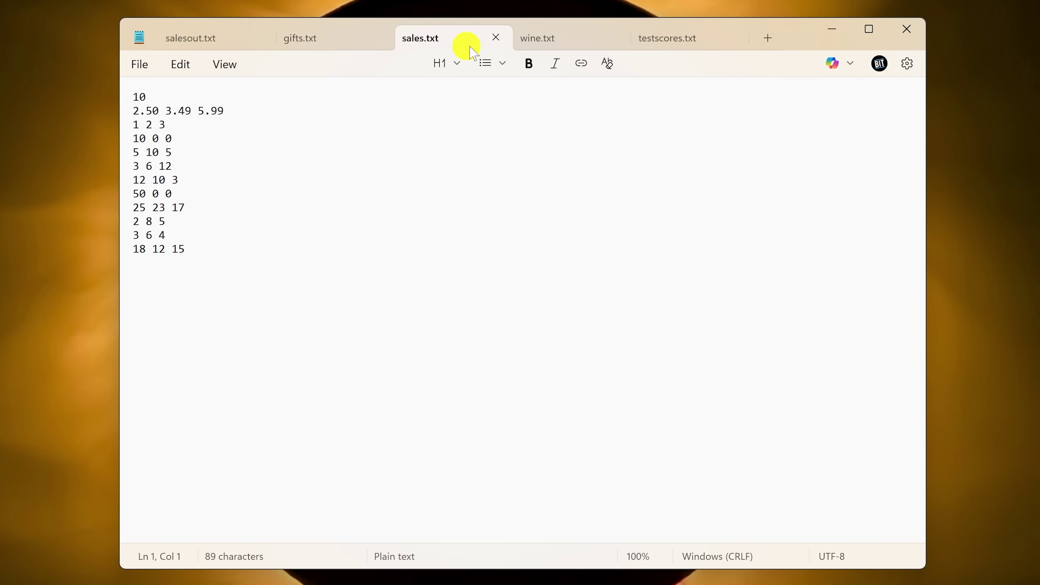
click(558, 46)
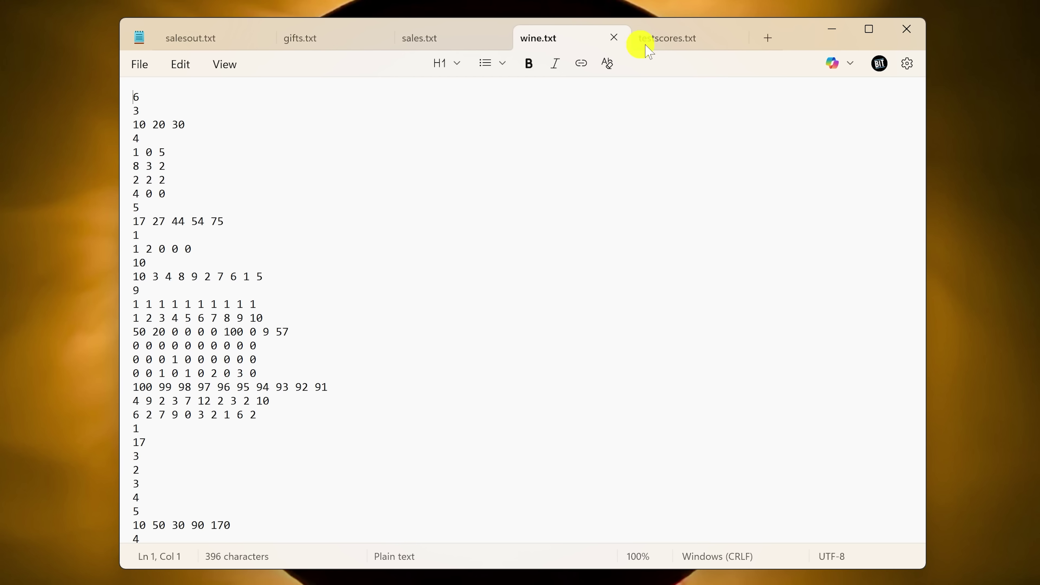
click(675, 43)
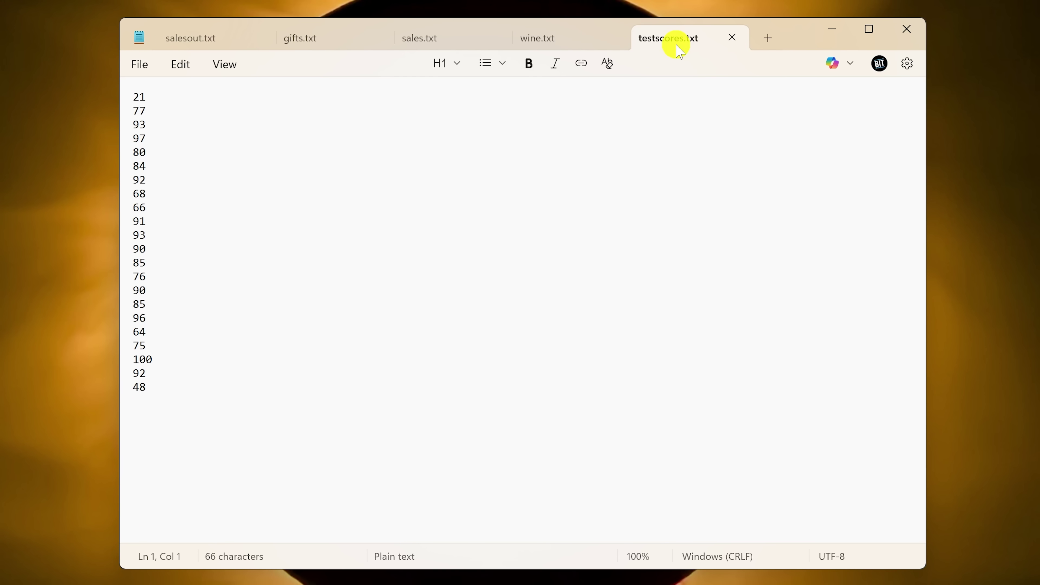
drag(679, 50, 379, 42)
click(492, 41)
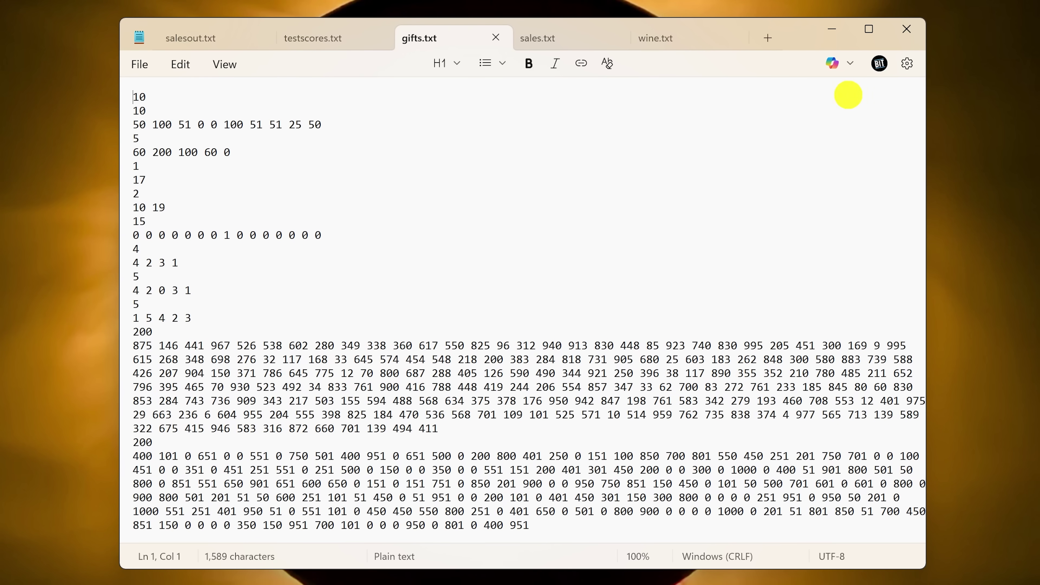
- Set Notepad's App theme to Dark in its settings
click(907, 65)
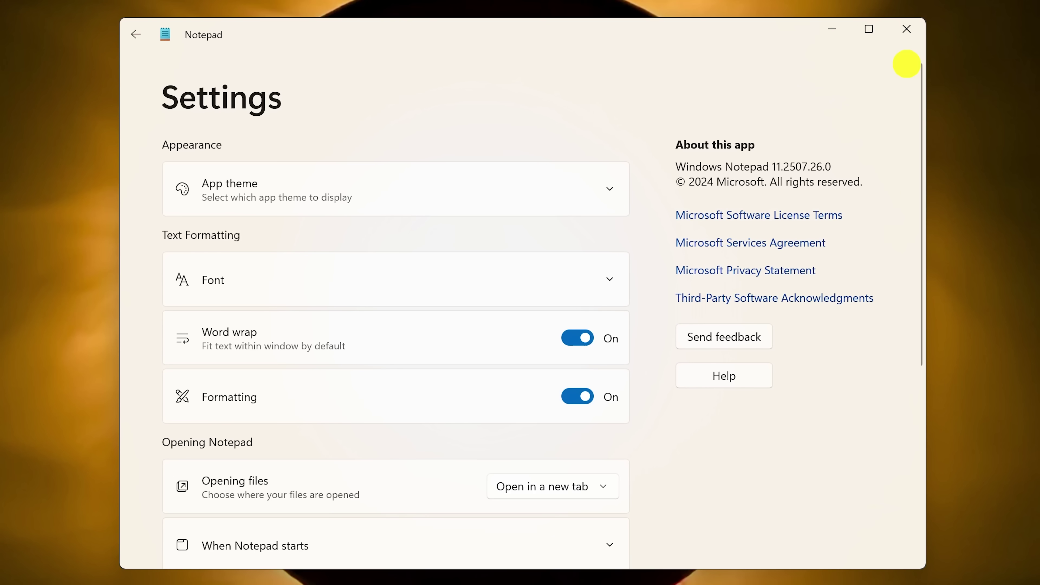
click(384, 194)
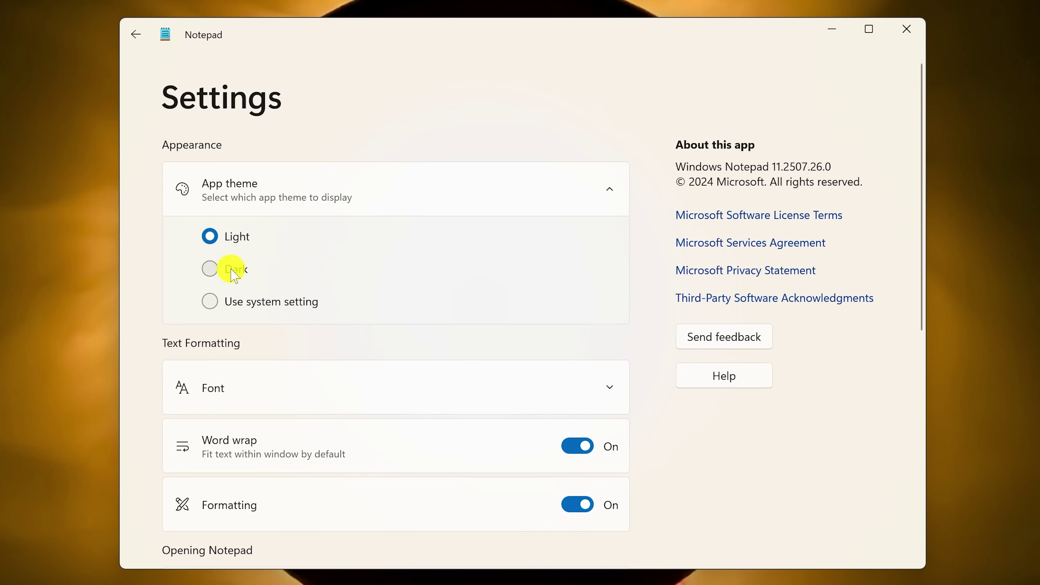
click(210, 272)
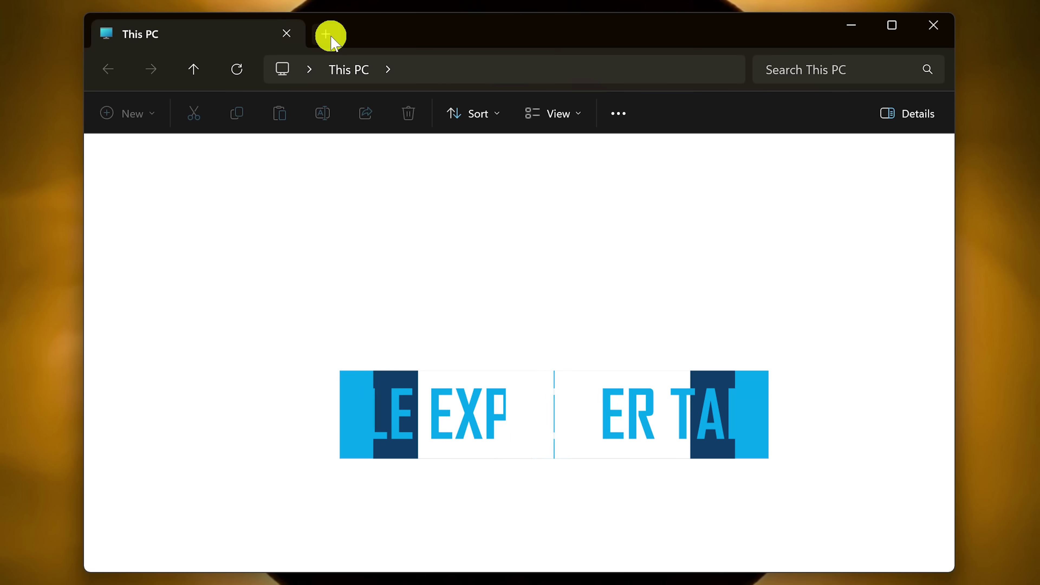
- Add three more This PC tabs in File Explorer and drag the newest into third position
click(330, 35)
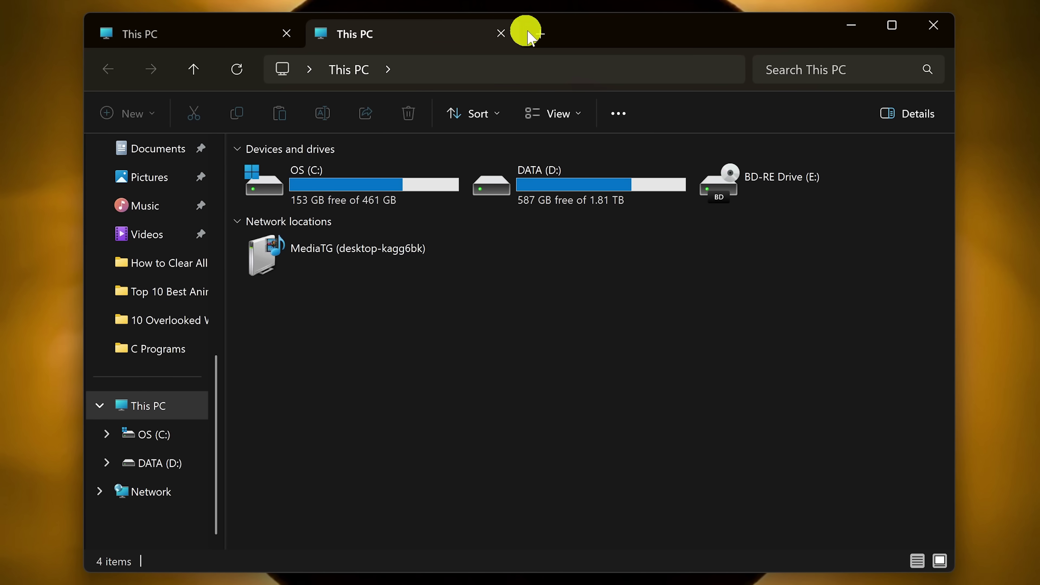
click(543, 35)
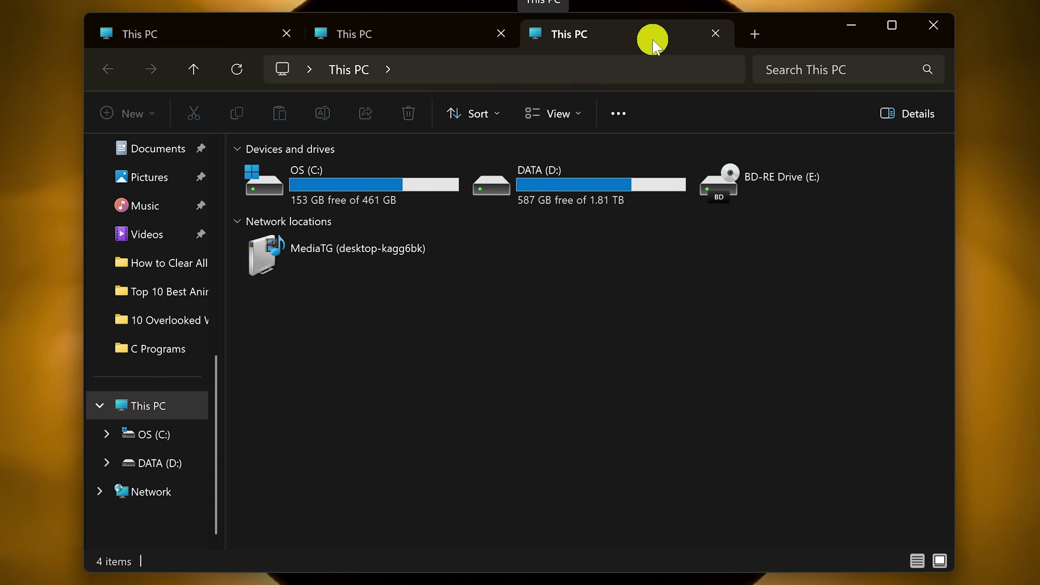
click(753, 37)
drag(749, 37, 441, 28)
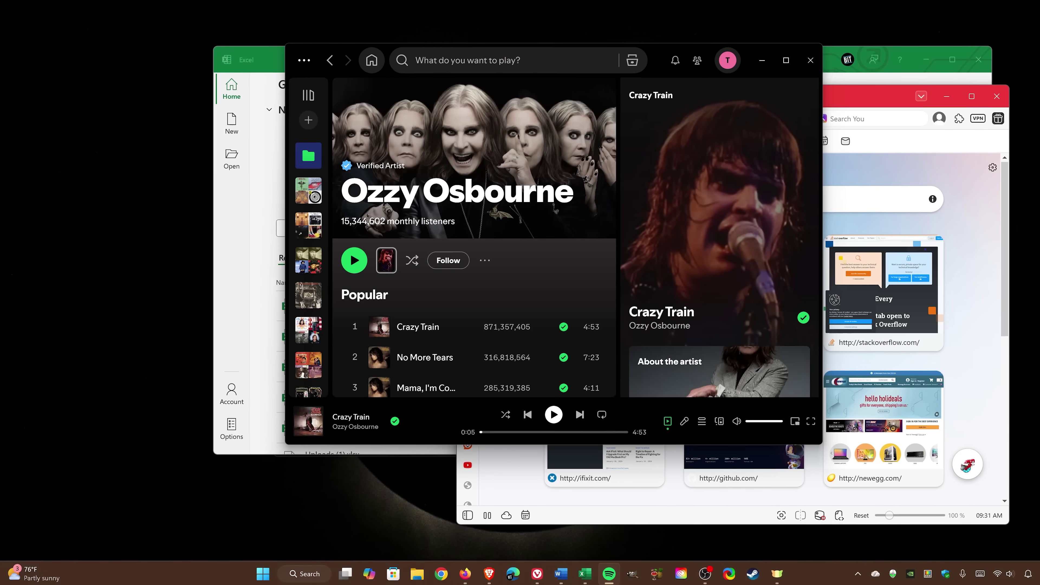
- Use Spotify's Snap Layouts to place Spotify, Excel, Vivaldi and Brave into four quadrants
mouse_move(785, 99)
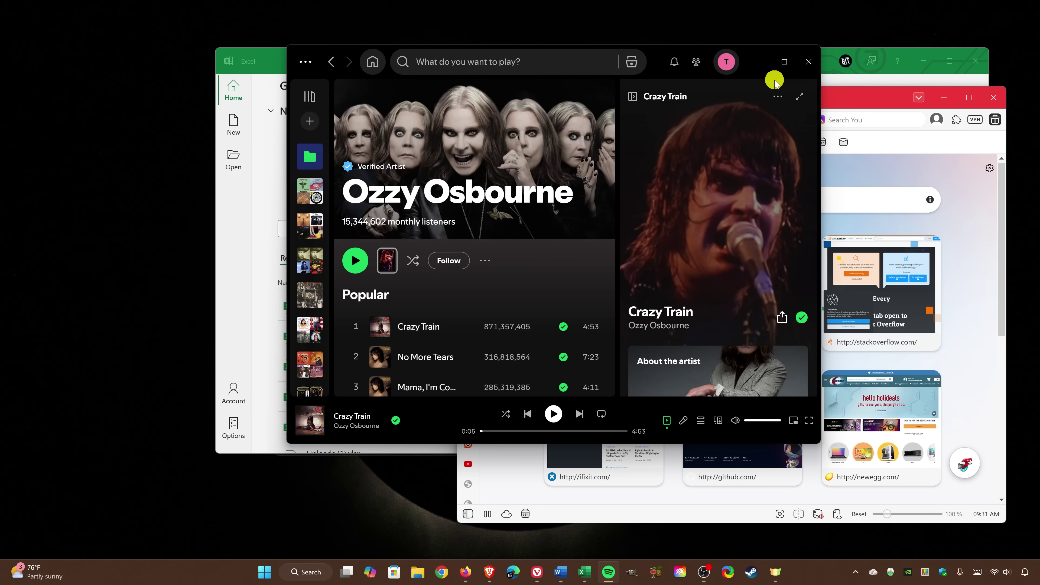
mouse_move(780, 67)
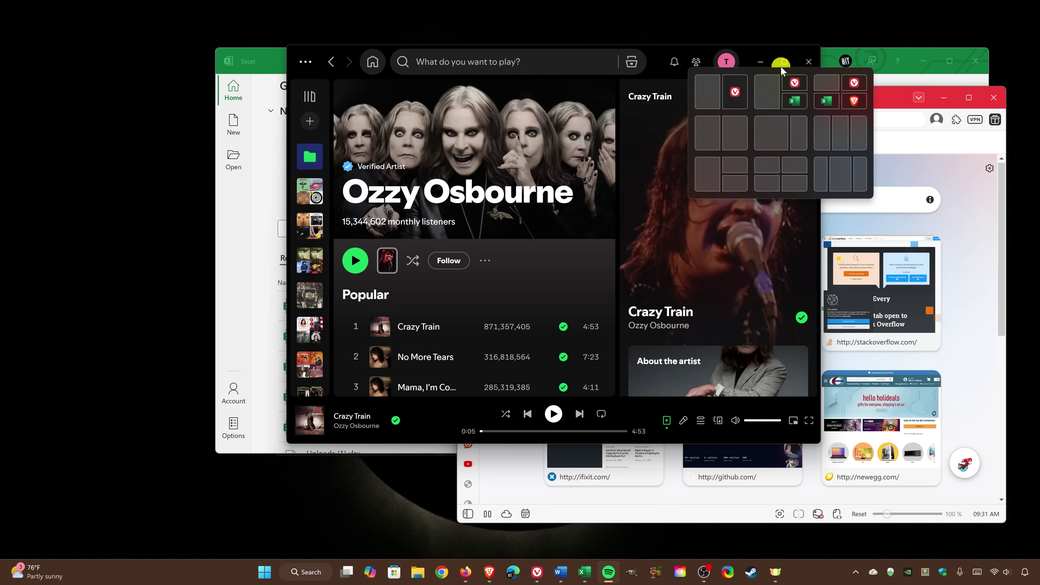
click(825, 87)
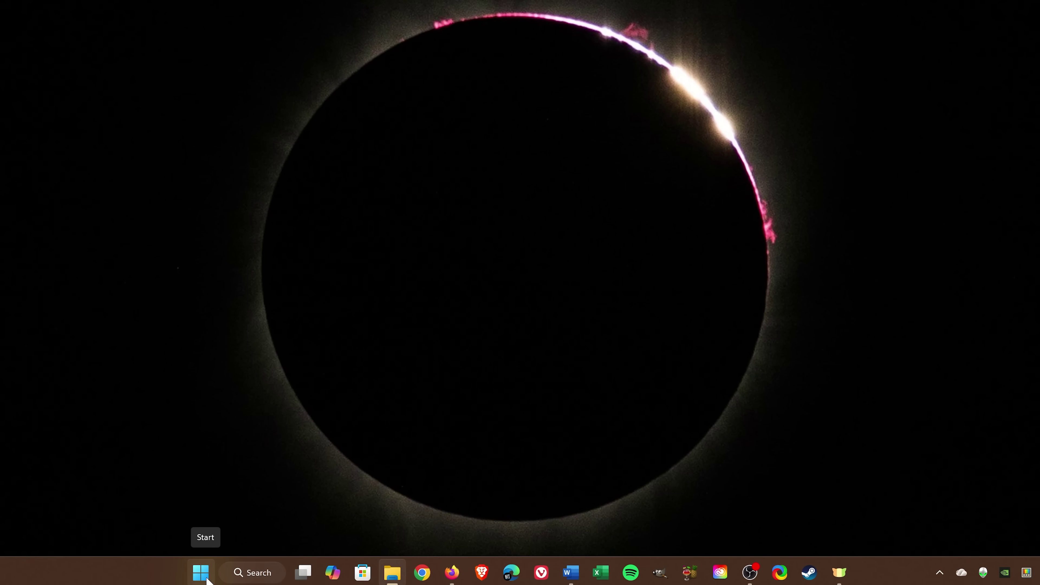
- Go to System > Power in Settings and expand the Energy saver options
right_click(207, 578)
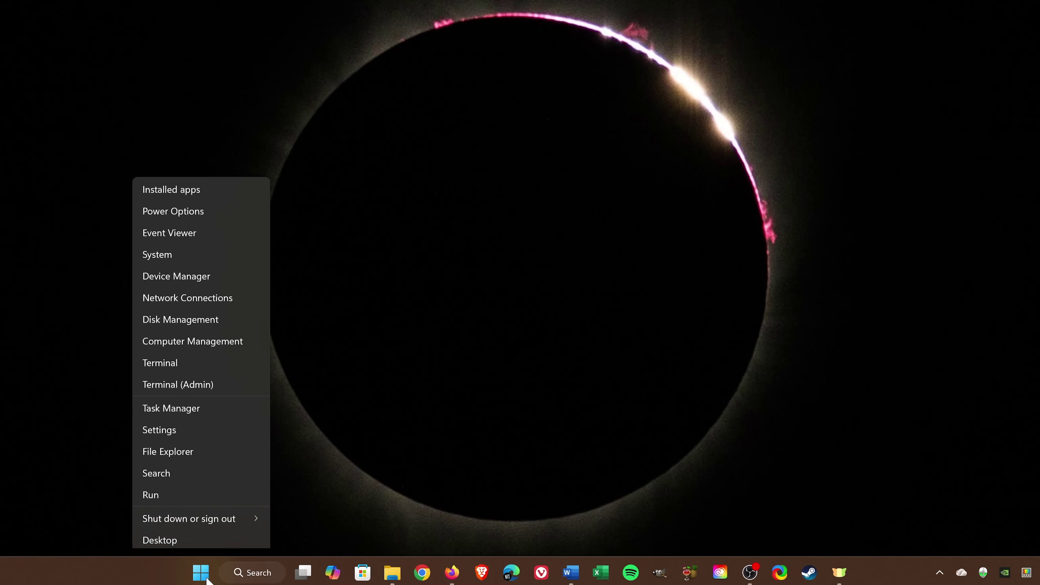
click(181, 426)
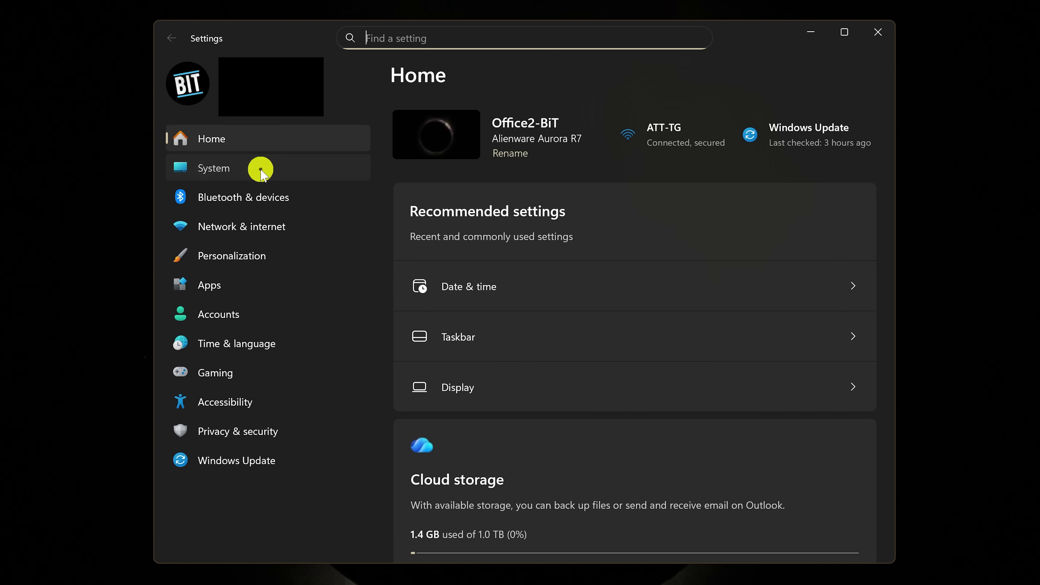
click(260, 169)
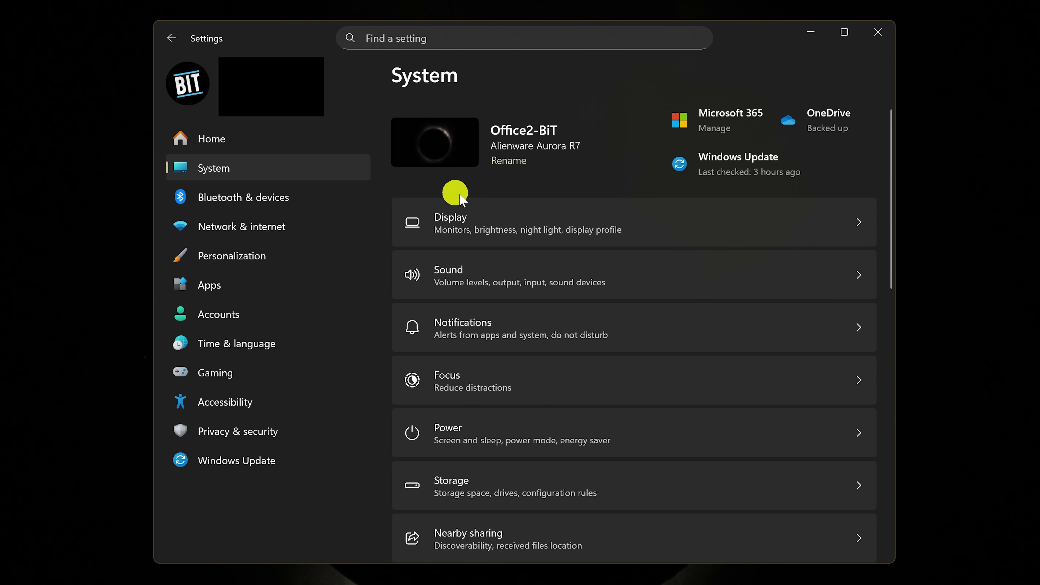
click(634, 439)
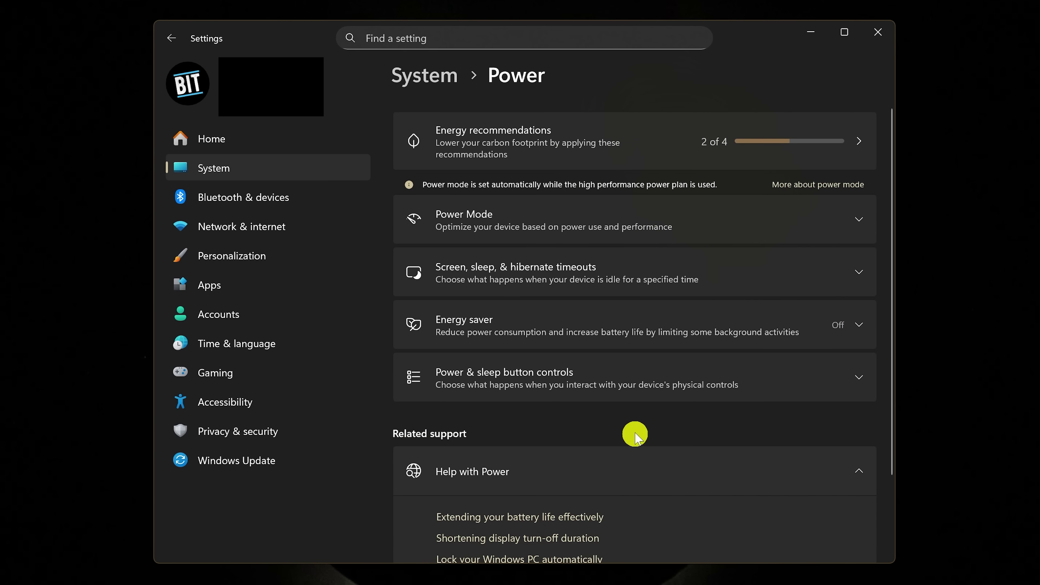
click(589, 328)
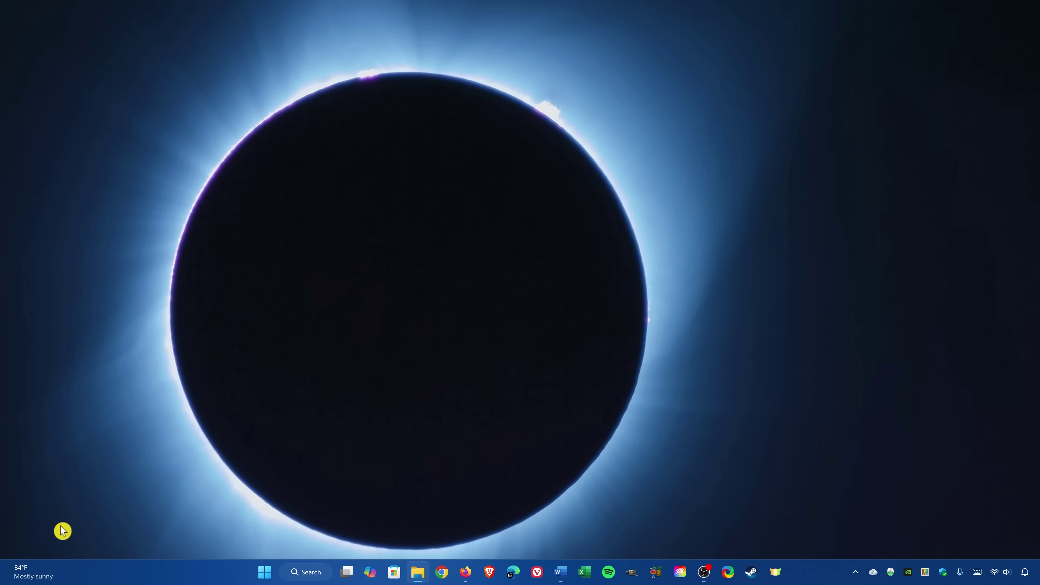
- Open the widgets board with Win+W, choose Spotify from the widget list and pin it
mouse_move(39, 570)
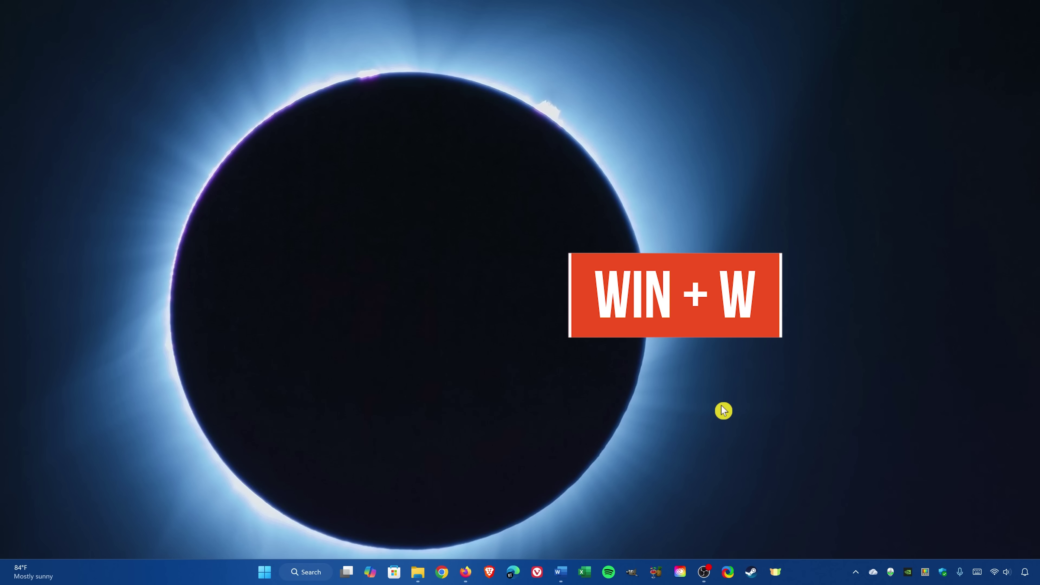
key(super+w)
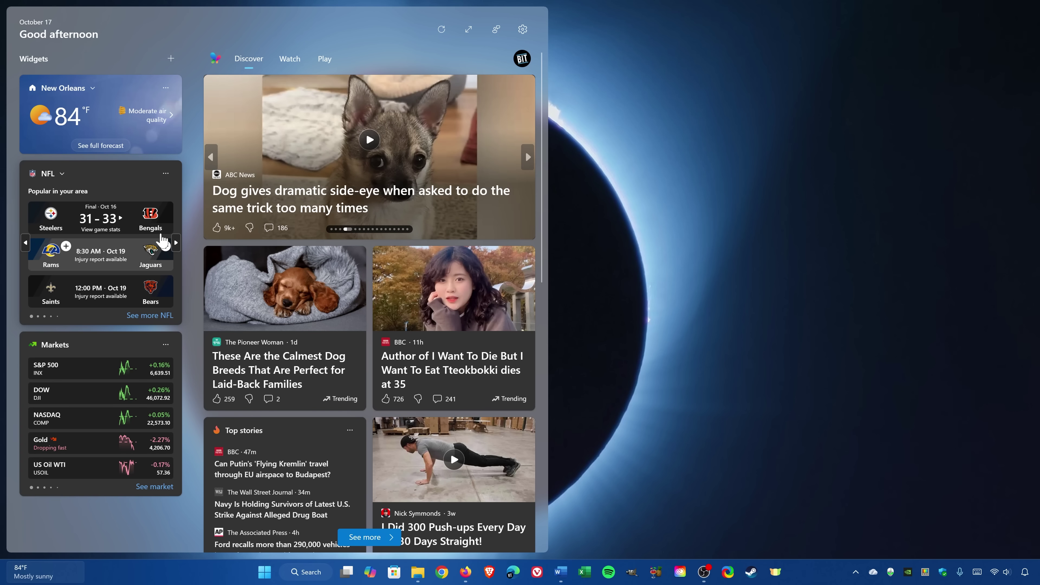
click(171, 62)
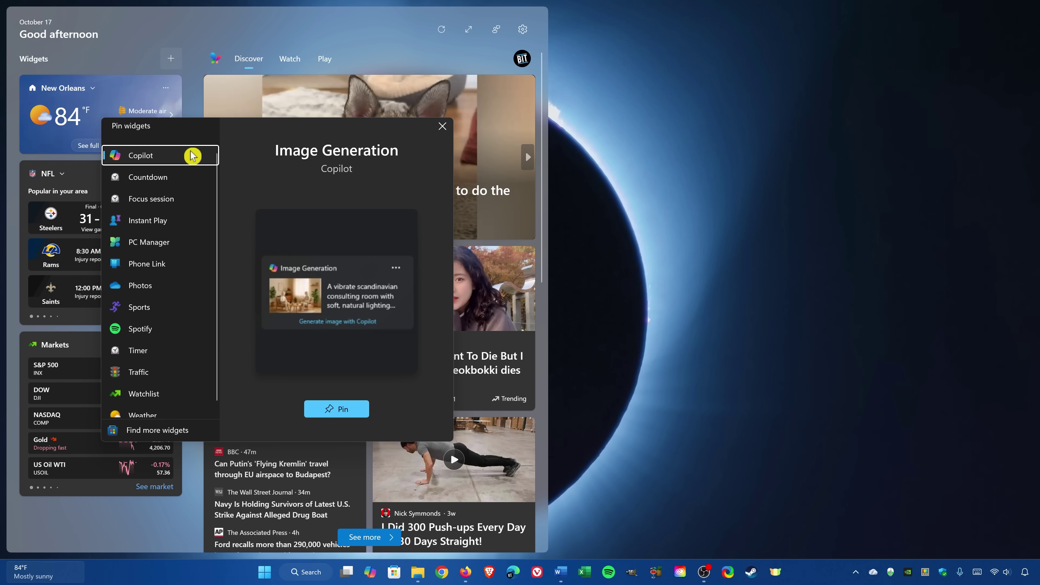
click(155, 333)
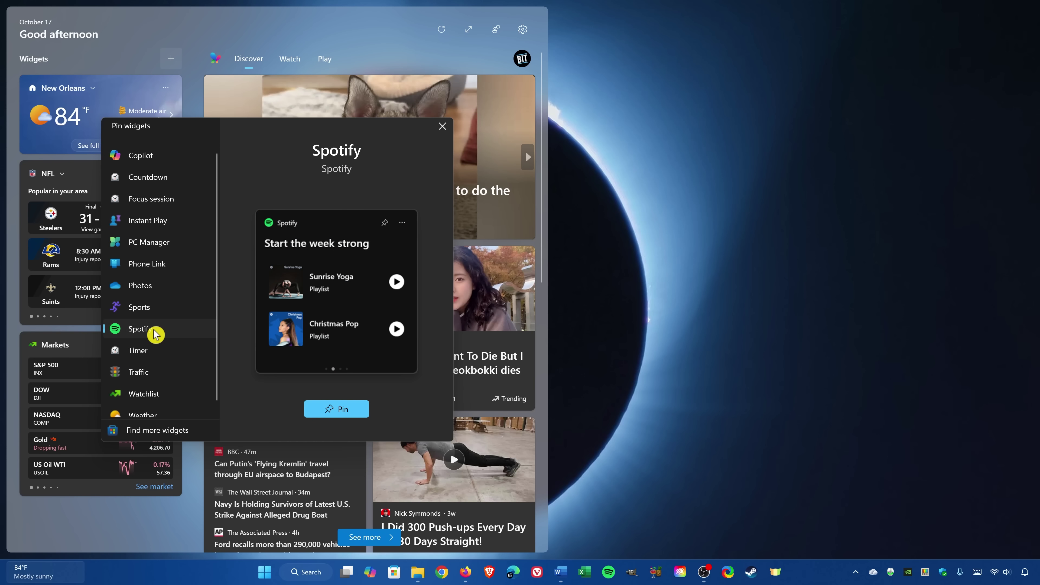
click(345, 412)
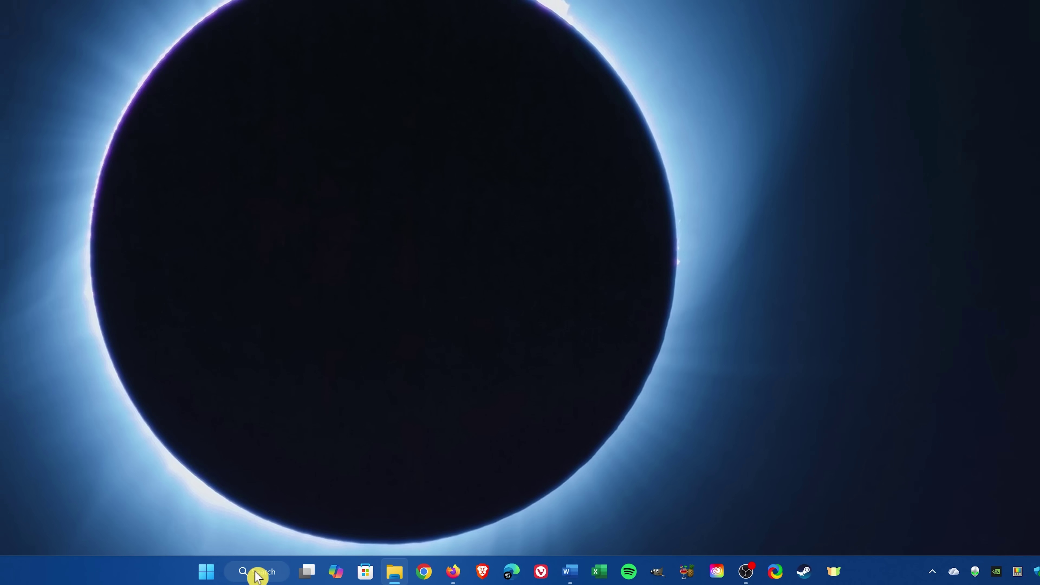
- Search the taskbar for 'quick assist' and launch the Quick Assist app
click(306, 571)
text(quick assist)
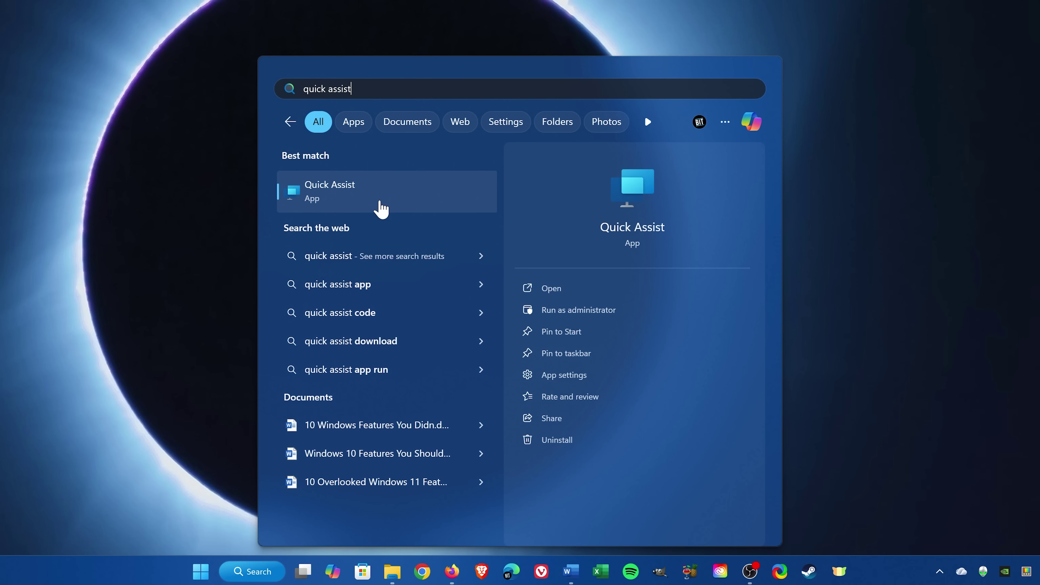
click(382, 209)
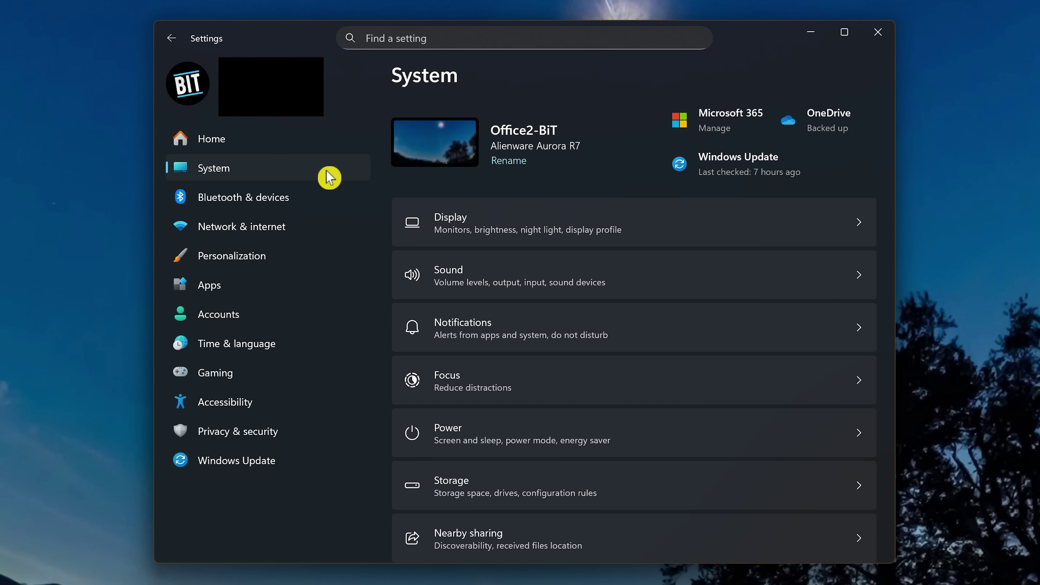
- Go to Time & language > Date & time and expand the system tray clock options
click(309, 350)
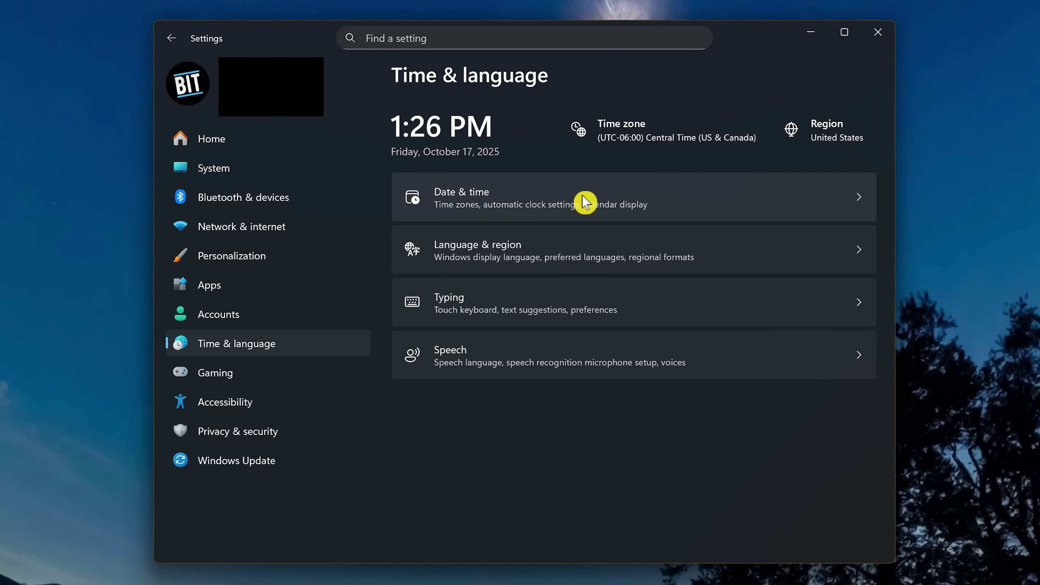
click(585, 202)
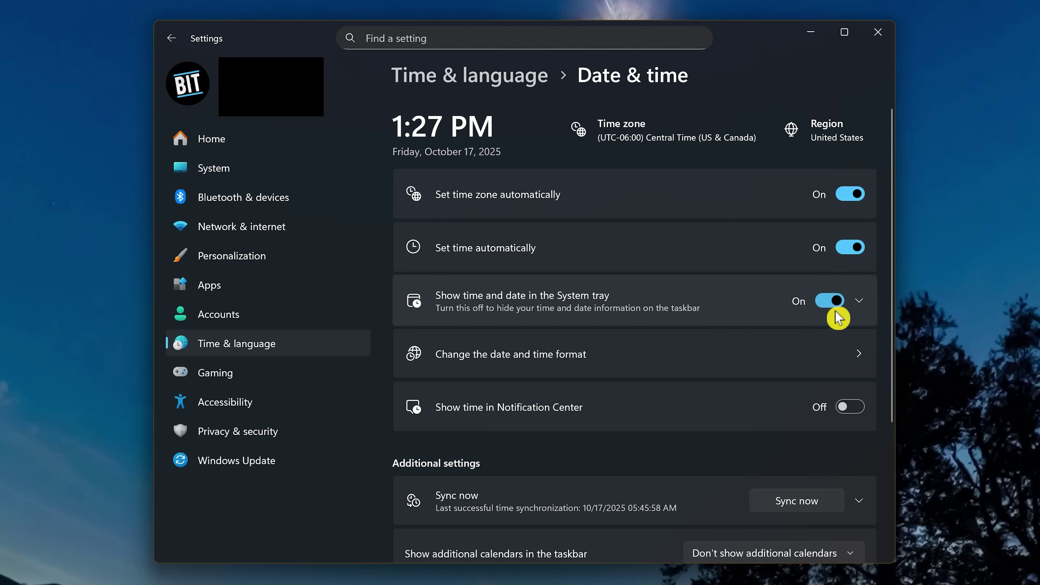
click(643, 302)
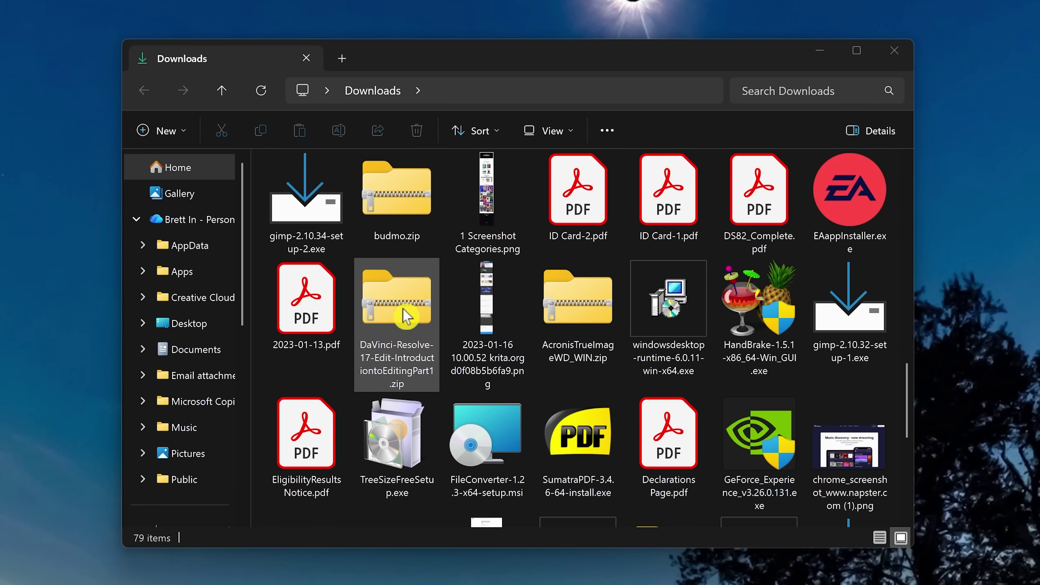
- Extract the DaVinci Resolve 17 zip with Extract All into its suggested folder
right_click(406, 317)
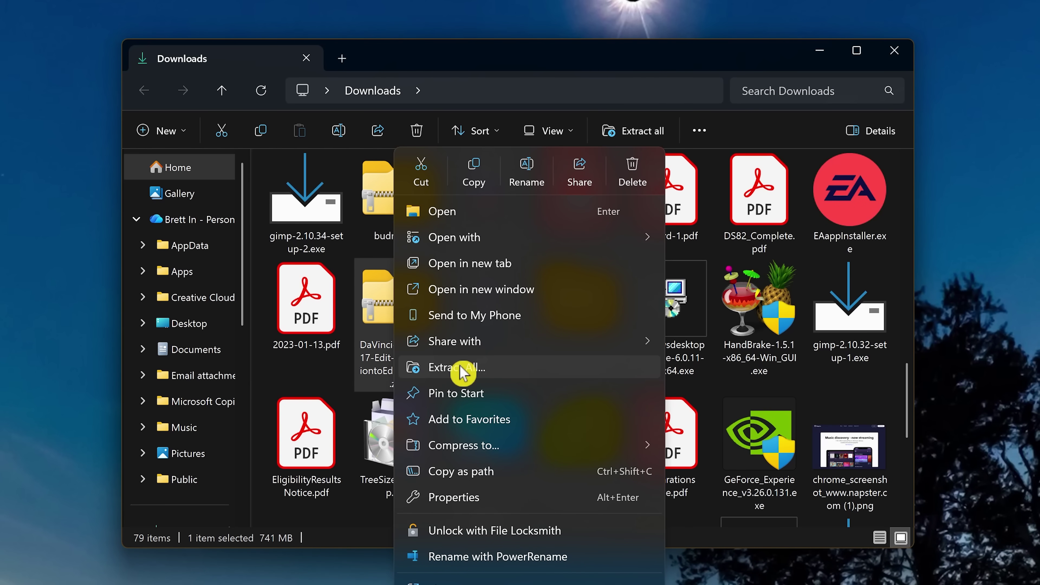
click(462, 379)
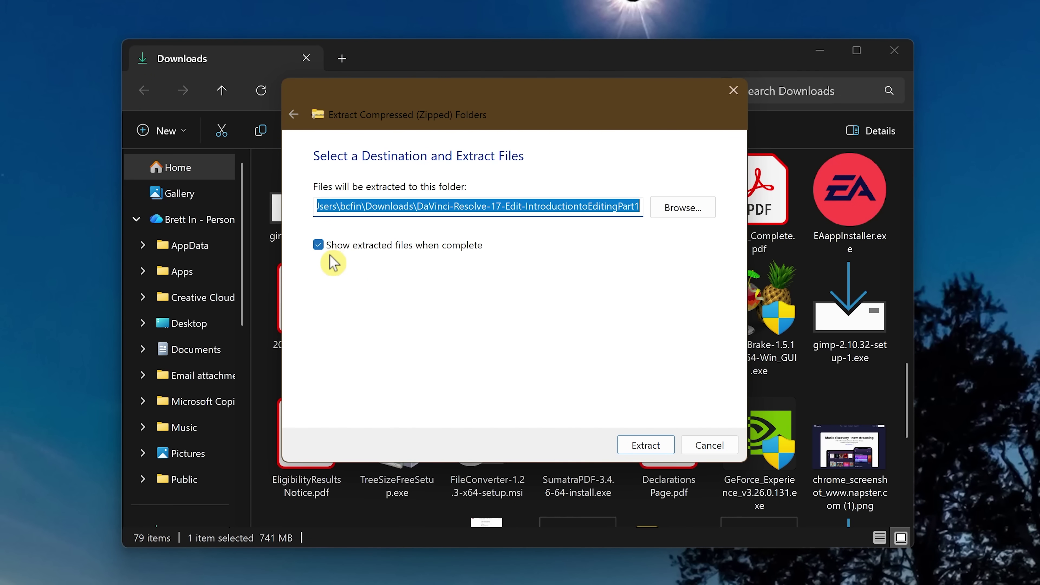
click(647, 450)
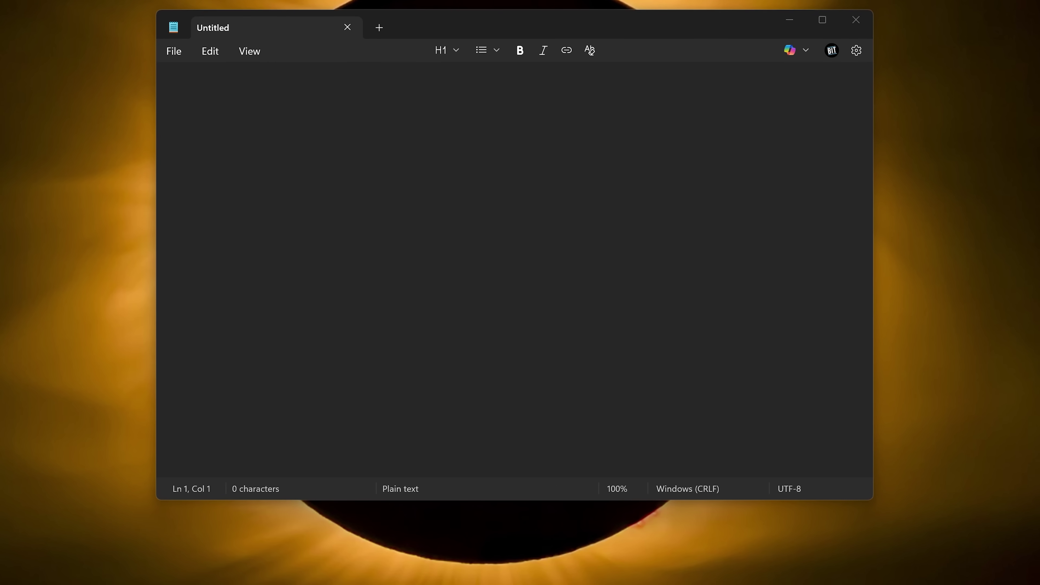
- Start voice typing over the blank Notepad note with Win+H
key(super+h)
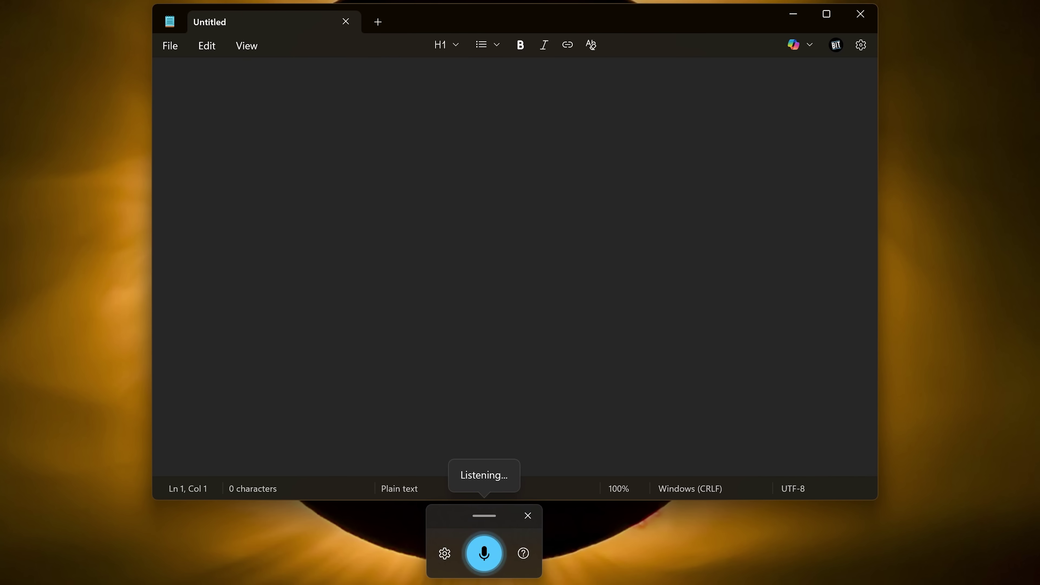